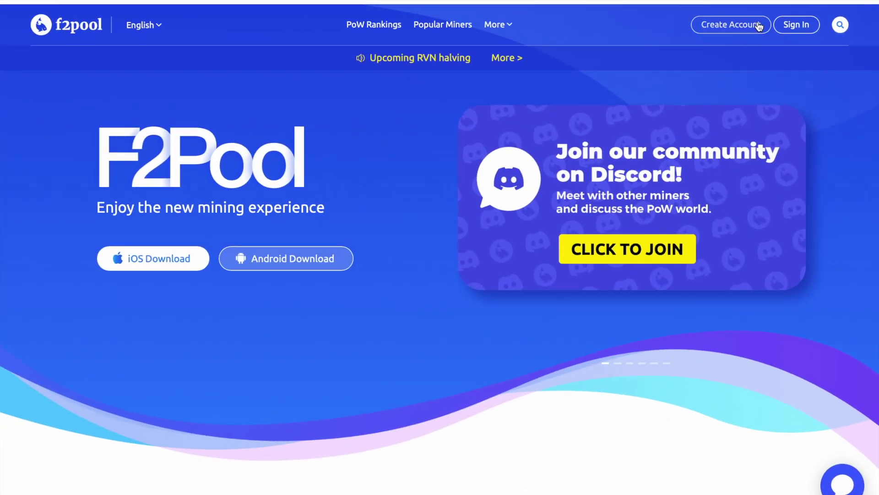
- Sign in to the F2Pool account and check the coin list on the dashboard
{"action": "left_click", "coordinate": [760, 27]}
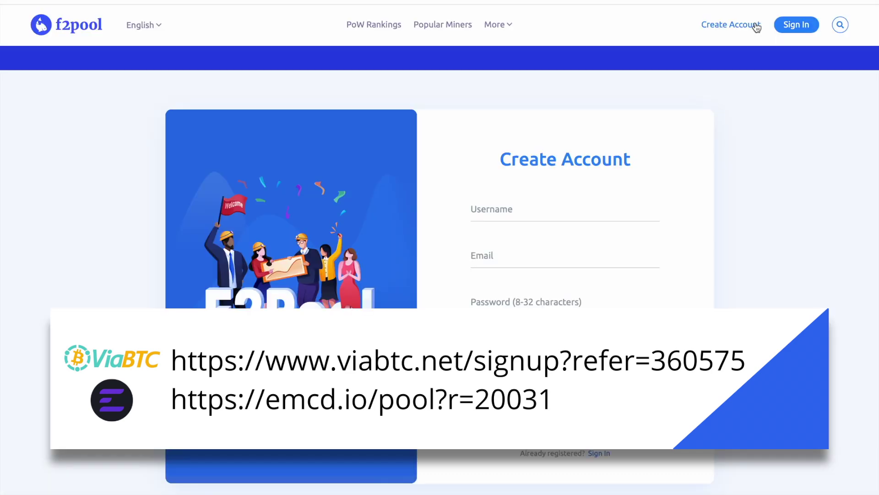
{"action": "scroll", "coordinate": [525, 206], "scroll_direction": "down", "scroll_amount": 3}
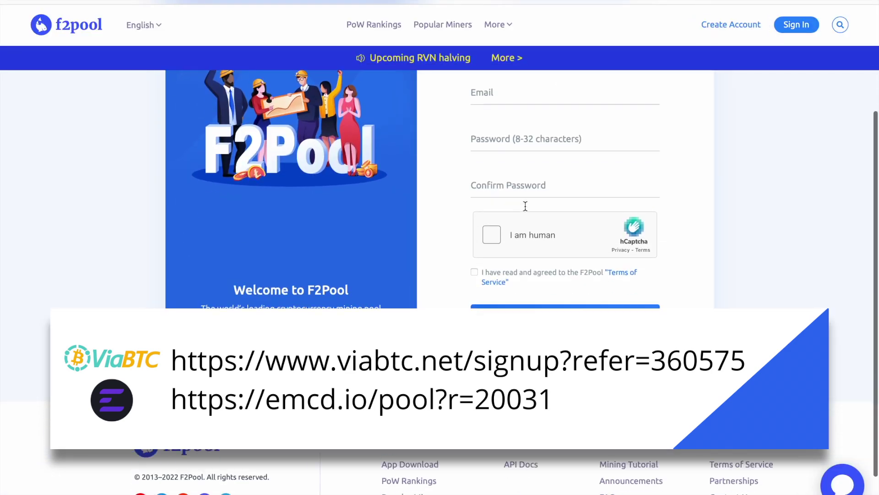
{"action": "scroll", "coordinate": [524, 206], "scroll_direction": "down", "scroll_amount": 2}
{"action": "scroll", "coordinate": [525, 206], "scroll_direction": "up", "scroll_amount": 3}
{"action": "scroll", "coordinate": [524, 206], "scroll_direction": "up", "scroll_amount": 2}
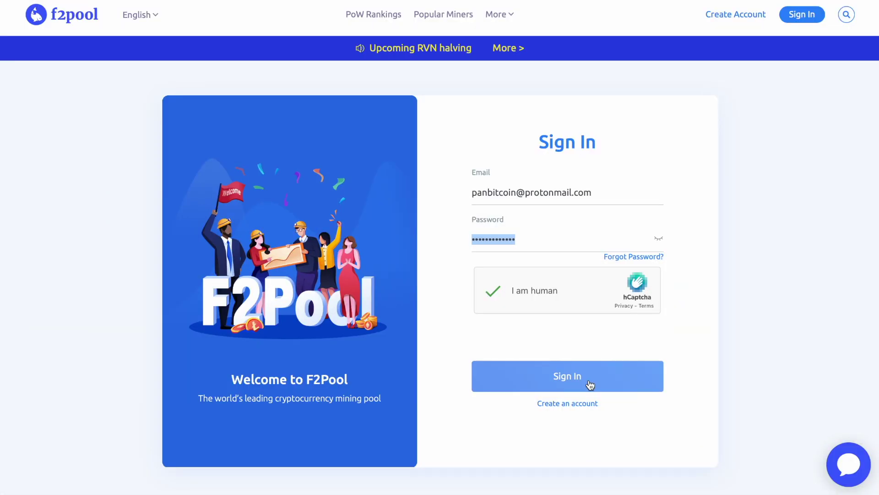
{"action": "left_click", "coordinate": [590, 382]}
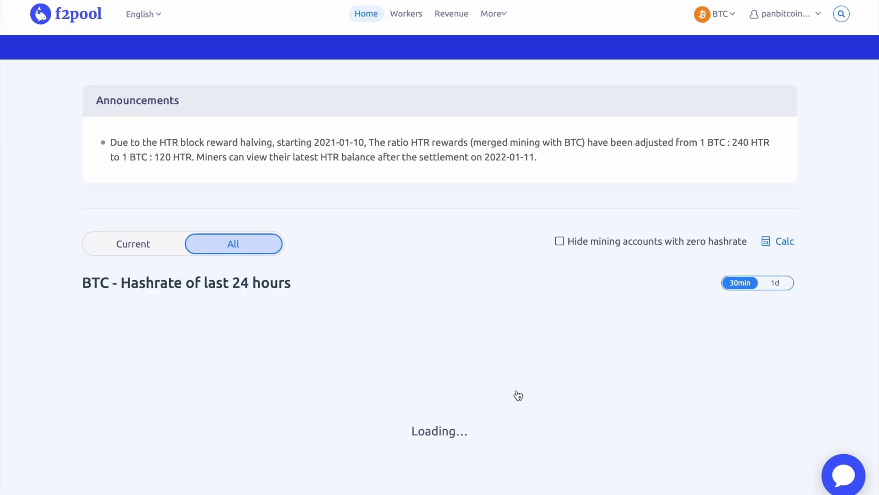
{"action": "left_click", "coordinate": [730, 21]}
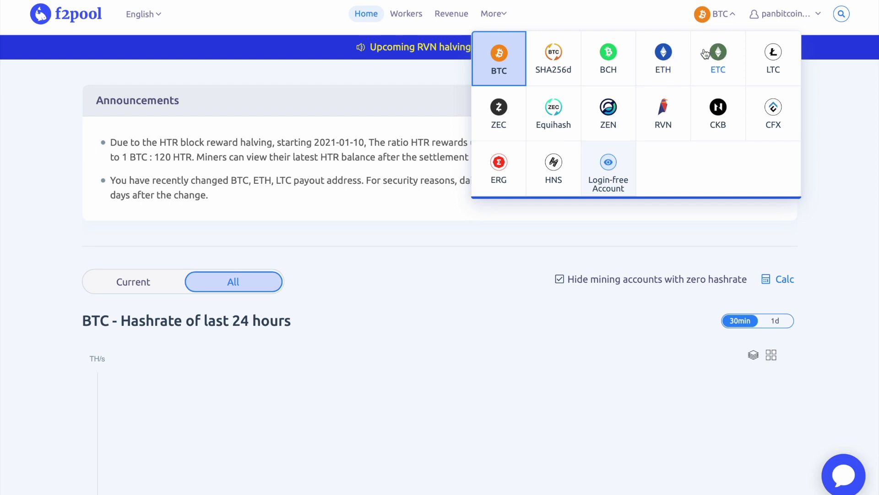
{"action": "left_click", "coordinate": [665, 53]}
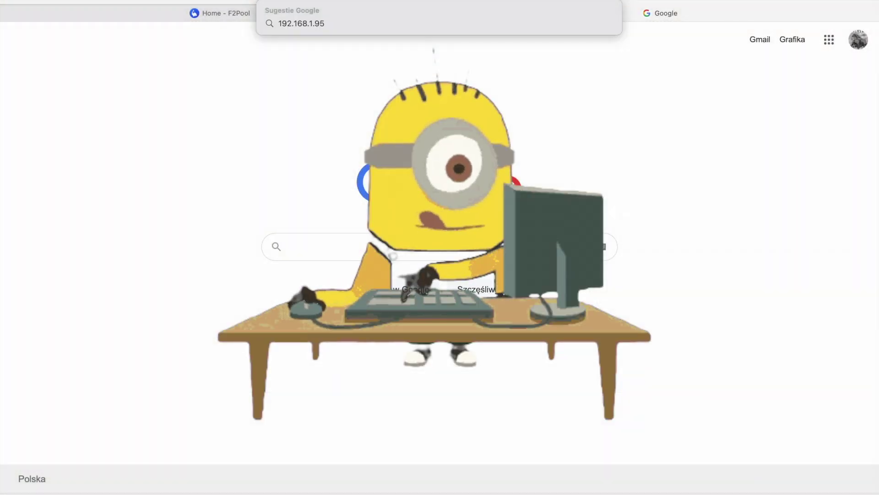
- Load the miner at 192.168.1.95 and view its status, pool, network and password pages
{"action": "key", "text": "Return"}
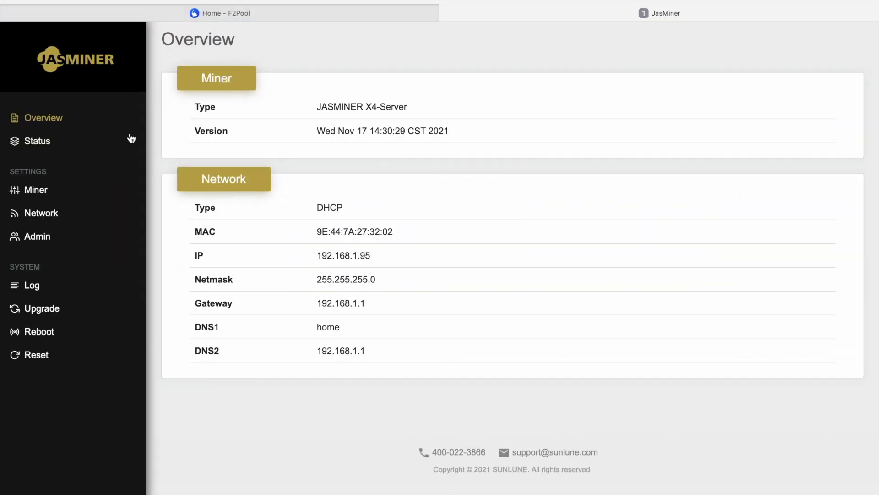
{"action": "left_click", "coordinate": [38, 140]}
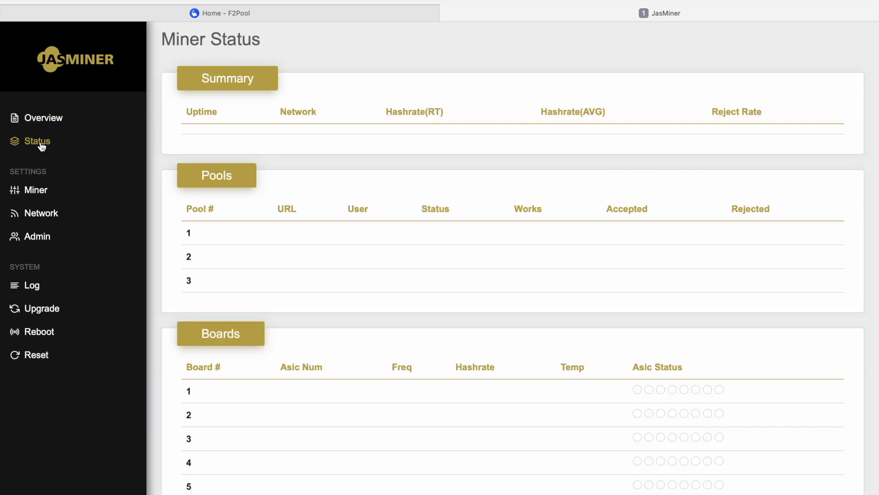
{"action": "left_click", "coordinate": [36, 191]}
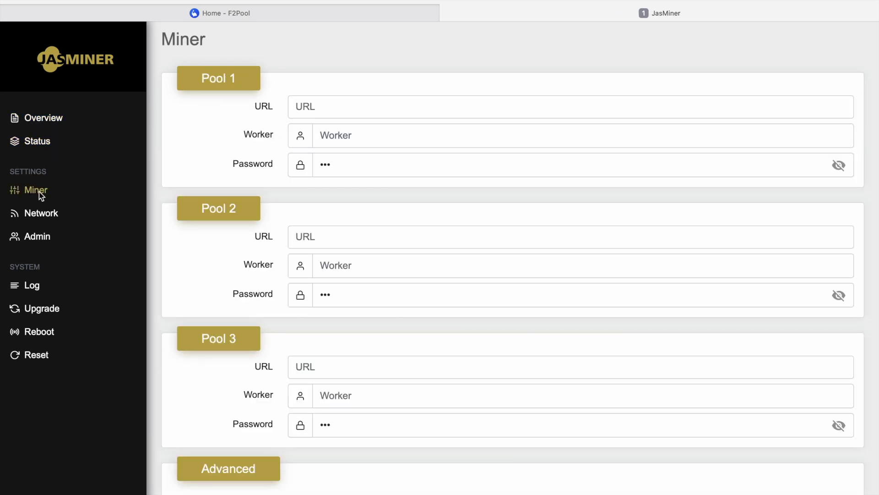
{"action": "left_click", "coordinate": [41, 214]}
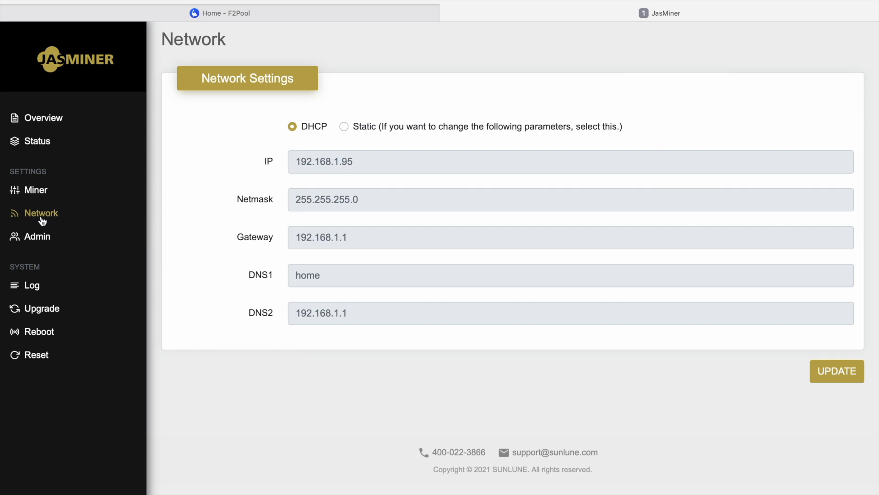
{"action": "left_click", "coordinate": [43, 236]}
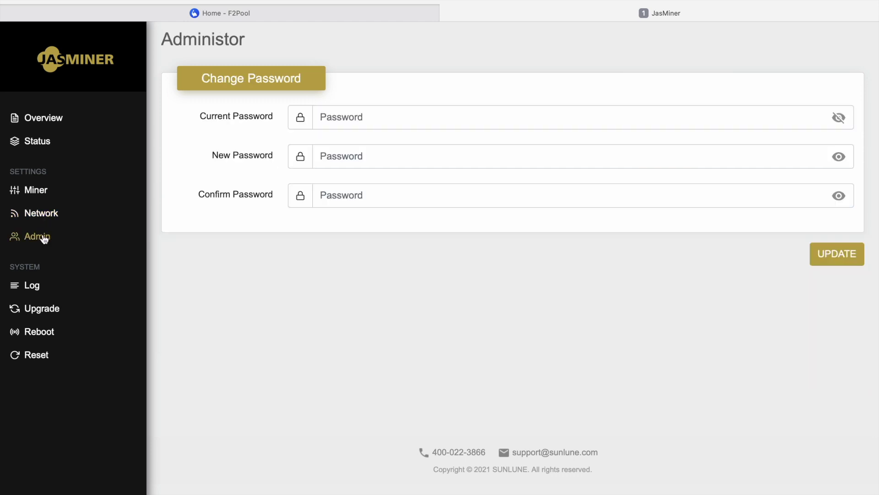
- View the log, firmware upgrade and reboot pages, then return to the Miner pool settings
{"action": "left_click", "coordinate": [33, 285]}
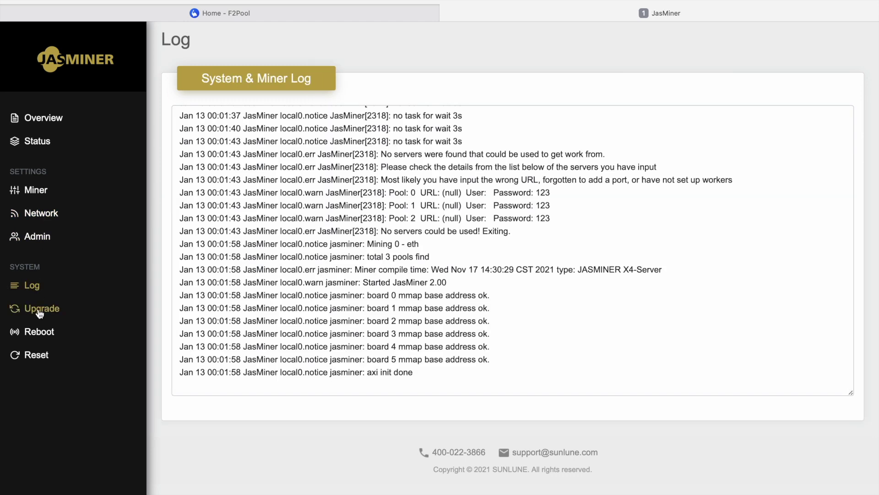
{"action": "left_click", "coordinate": [39, 310]}
{"action": "left_click", "coordinate": [39, 332]}
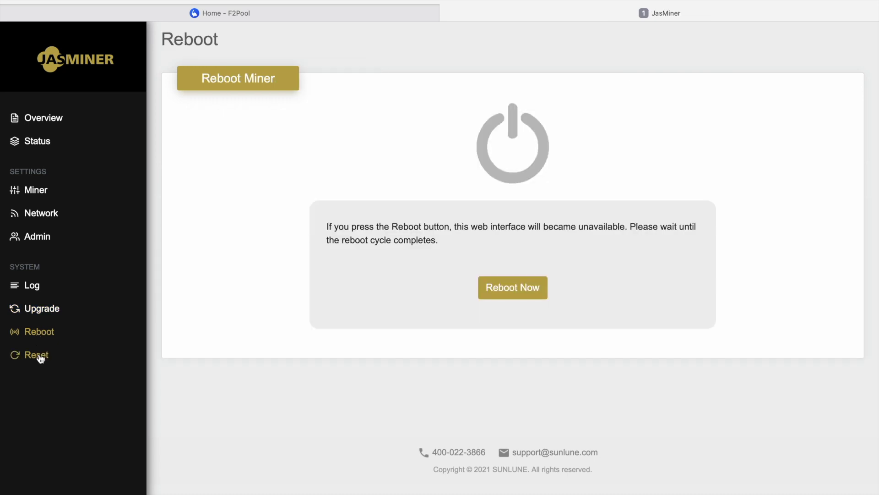
{"action": "left_click", "coordinate": [56, 119]}
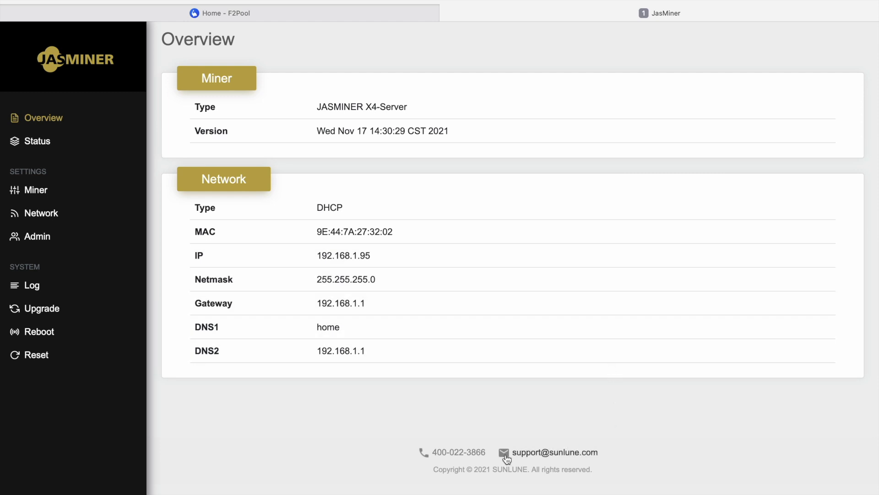
{"action": "left_click", "coordinate": [46, 193]}
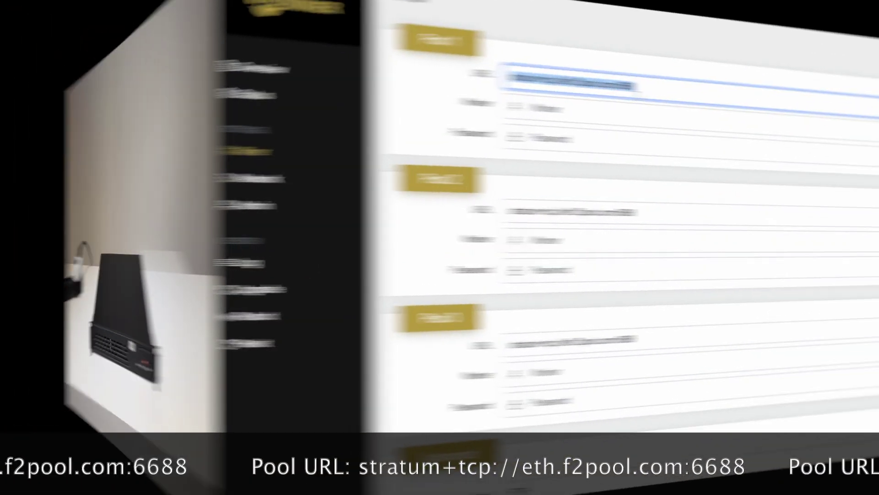
- Set Pool 1 to stratum+tcp://eth.f2pool.com:6688 with its worker name and password
{"action": "left_click", "coordinate": [459, 79]}
{"action": "mouse_move", "coordinate": [471, 81]}
{"action": "left_mouse_down"}
{"action": "mouse_move", "coordinate": [279, 81]}
{"action": "mouse_move", "coordinate": [314, 79]}
{"action": "left_mouse_up"}
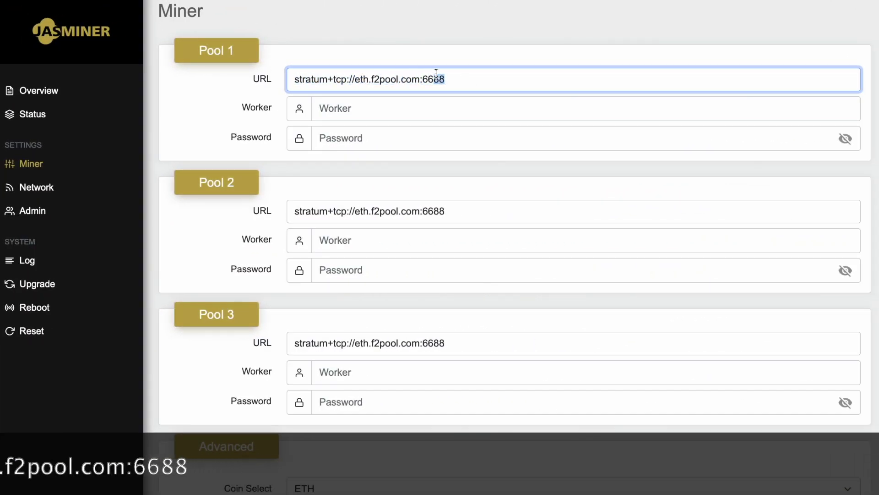
{"action": "left_click", "coordinate": [434, 108]}
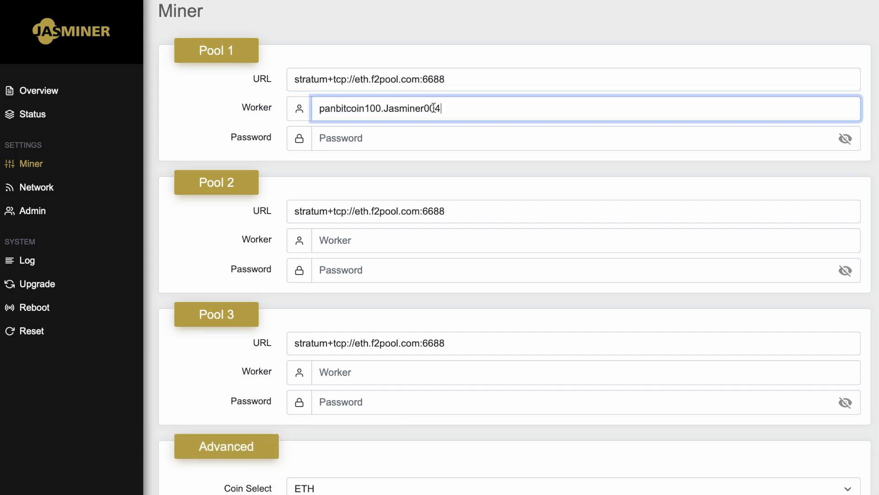
{"action": "left_click", "coordinate": [399, 138]}
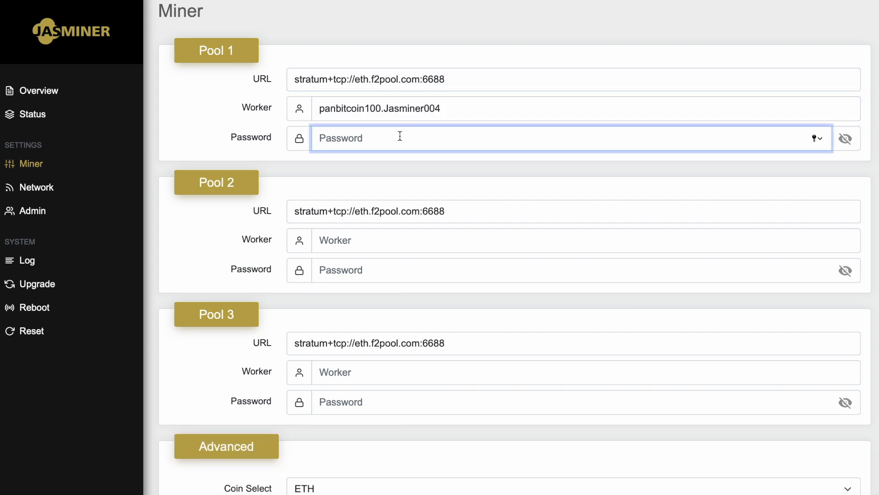
- Fill in Pools 2 and 3 worker details, save with UPDATE, and check miner status
{"action": "left_click", "coordinate": [359, 237]}
{"action": "left_click", "coordinate": [347, 272]}
{"action": "type", "text": "x"}
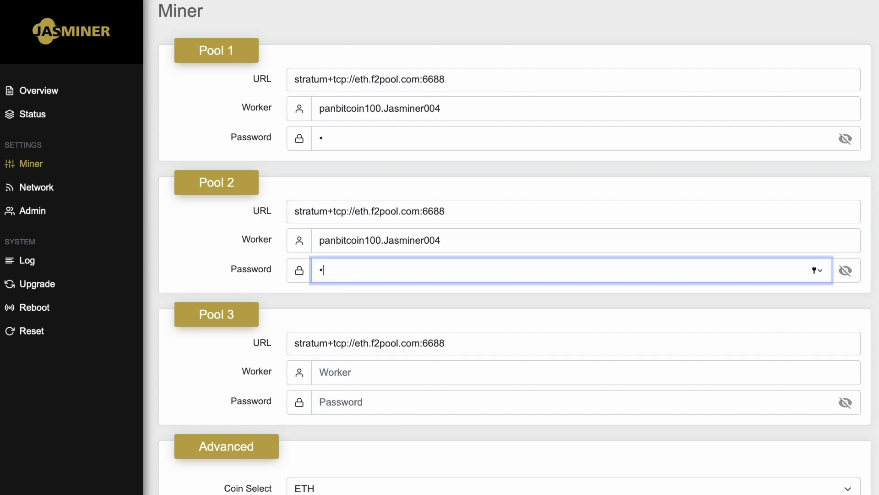
{"action": "left_click", "coordinate": [347, 371]}
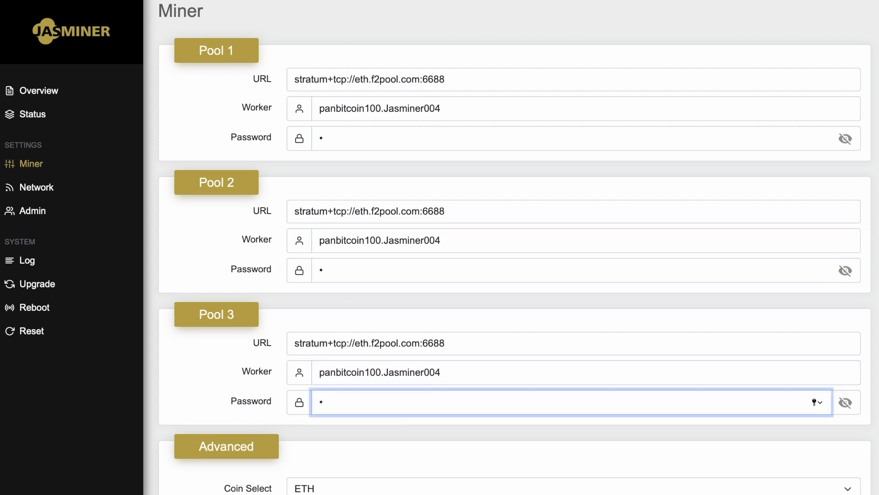
{"action": "scroll", "coordinate": [515, 275], "scroll_direction": "down", "scroll_amount": 5}
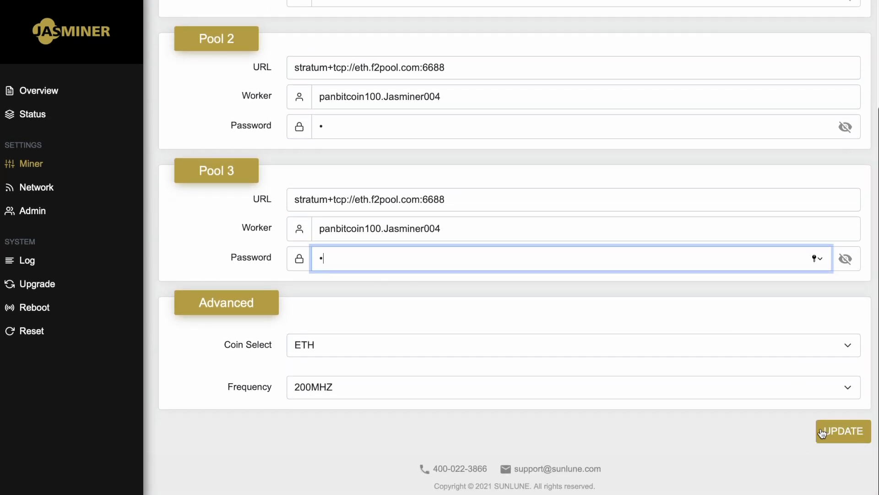
{"action": "left_click", "coordinate": [844, 431]}
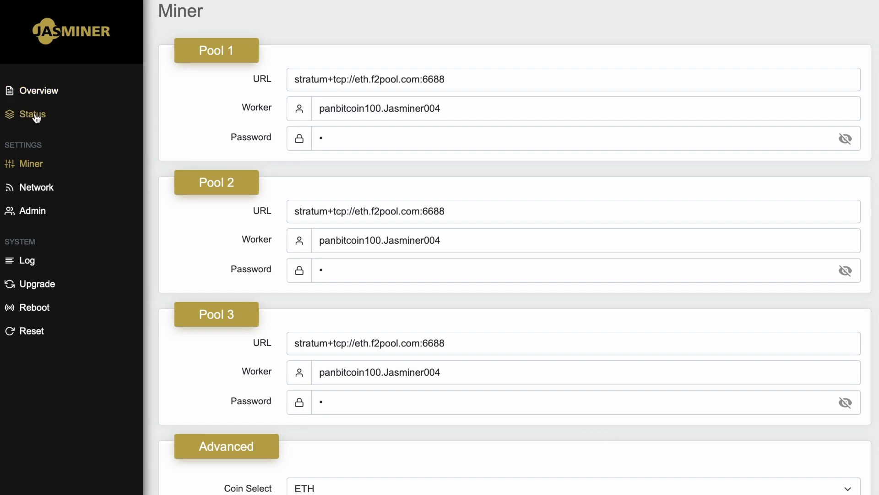
{"action": "left_click", "coordinate": [32, 114]}
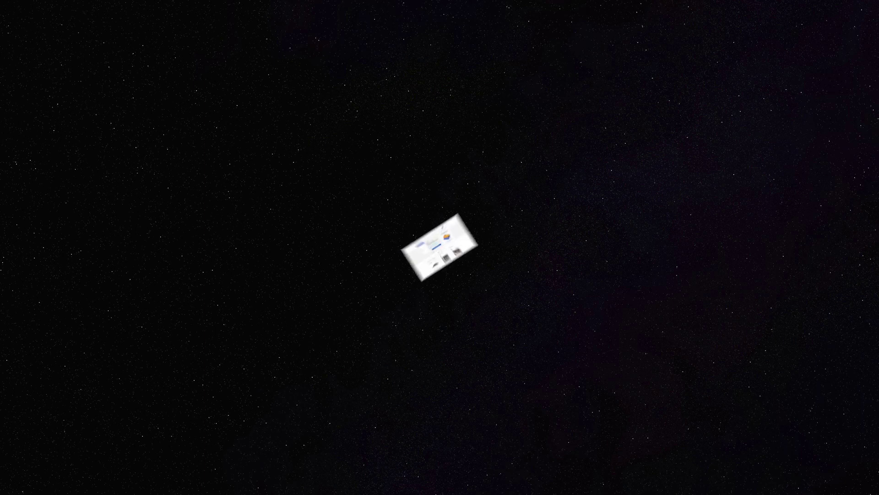
{"action": "scroll", "coordinate": [758, 314], "scroll_direction": "down", "scroll_amount": 10}
{"action": "scroll", "coordinate": [758, 313], "scroll_direction": "down", "scroll_amount": 5}
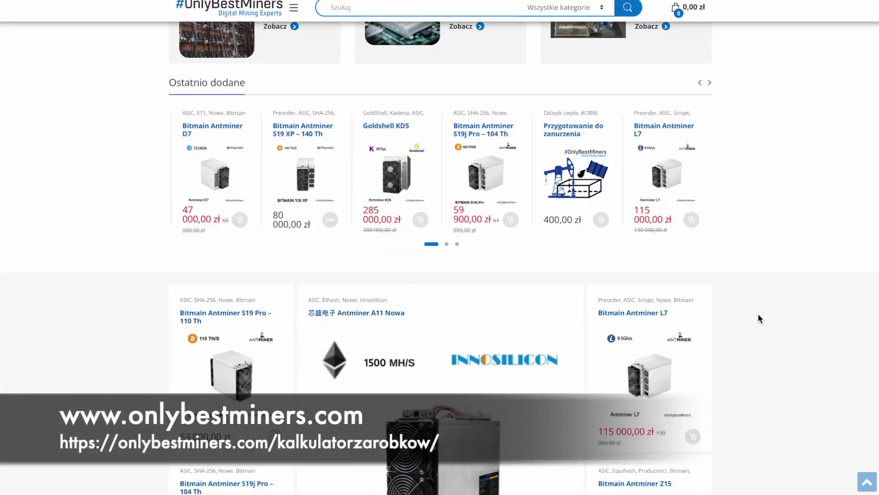
{"action": "scroll", "coordinate": [757, 314], "scroll_direction": "down", "scroll_amount": 5}
{"action": "scroll", "coordinate": [758, 313], "scroll_direction": "down", "scroll_amount": 3}
{"action": "scroll", "coordinate": [758, 313], "scroll_direction": "down", "scroll_amount": 2}
{"action": "scroll", "coordinate": [758, 313], "scroll_direction": "up", "scroll_amount": 10}
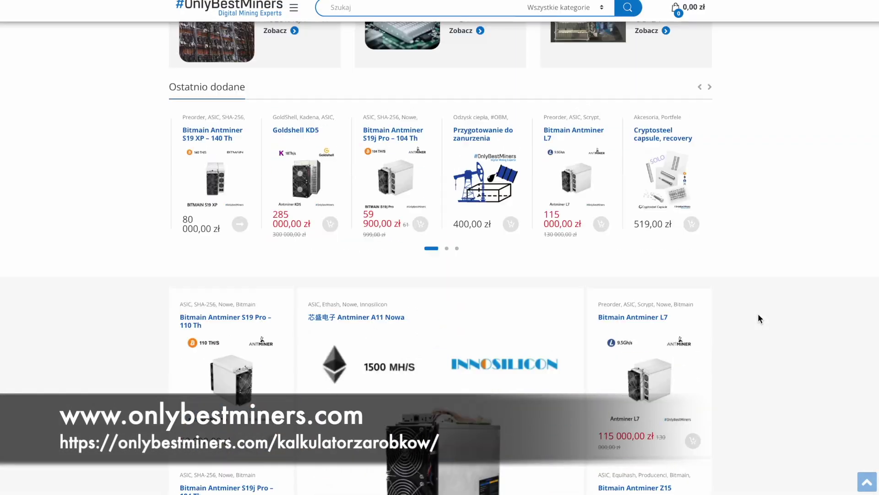
{"action": "scroll", "coordinate": [757, 313], "scroll_direction": "up", "scroll_amount": 8}
{"action": "scroll", "coordinate": [757, 313], "scroll_direction": "up", "scroll_amount": 8}
- Browse the SHA-256 and Equihash miners, then go to Kalkulator dochodowości
{"action": "left_click", "coordinate": [435, 294]}
{"action": "left_click", "coordinate": [486, 294]}
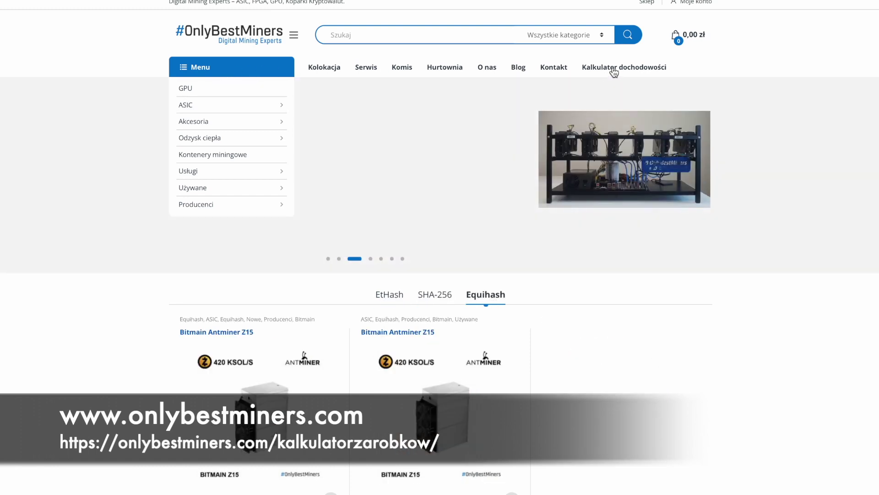
{"action": "left_click", "coordinate": [616, 69]}
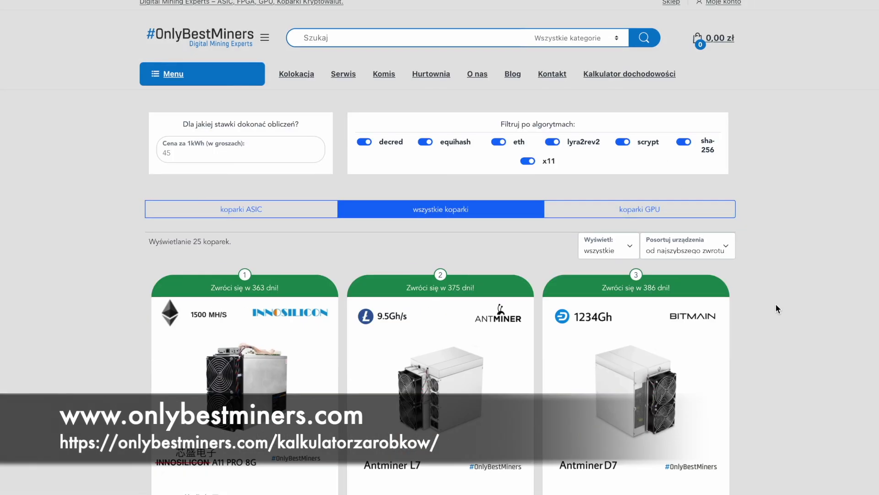
{"action": "scroll", "coordinate": [776, 303], "scroll_direction": "down", "scroll_amount": 5}
{"action": "scroll", "coordinate": [775, 303], "scroll_direction": "down", "scroll_amount": 3}
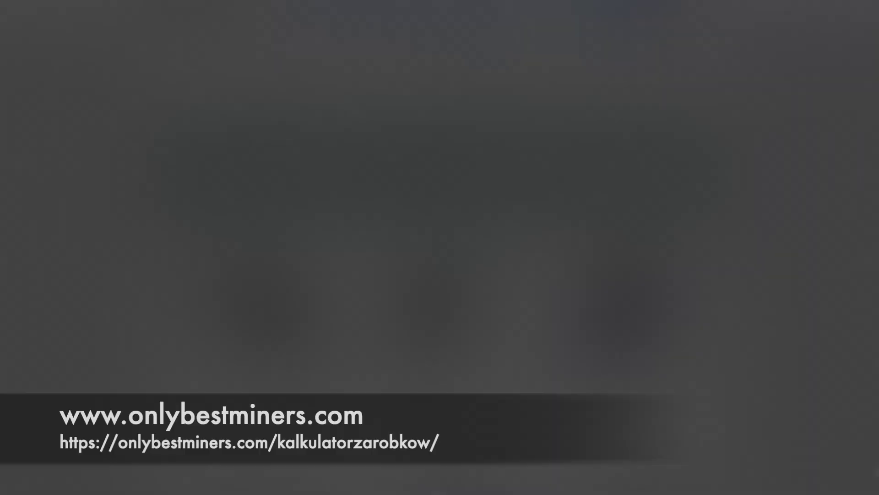